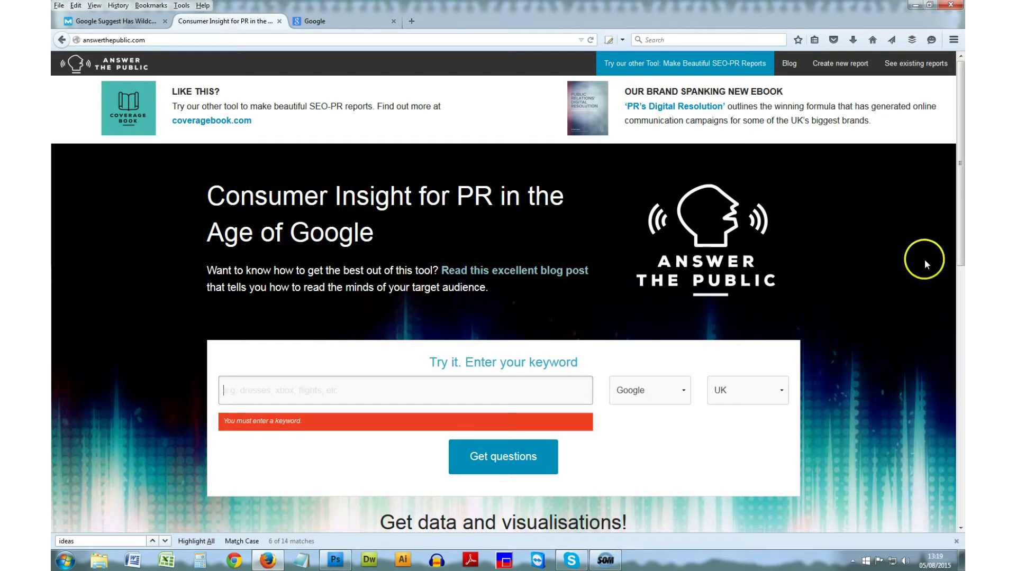
Type 'small business' into Google search to see its autocomplete suggestions
left_click_drag(960, 148, 962, 375)
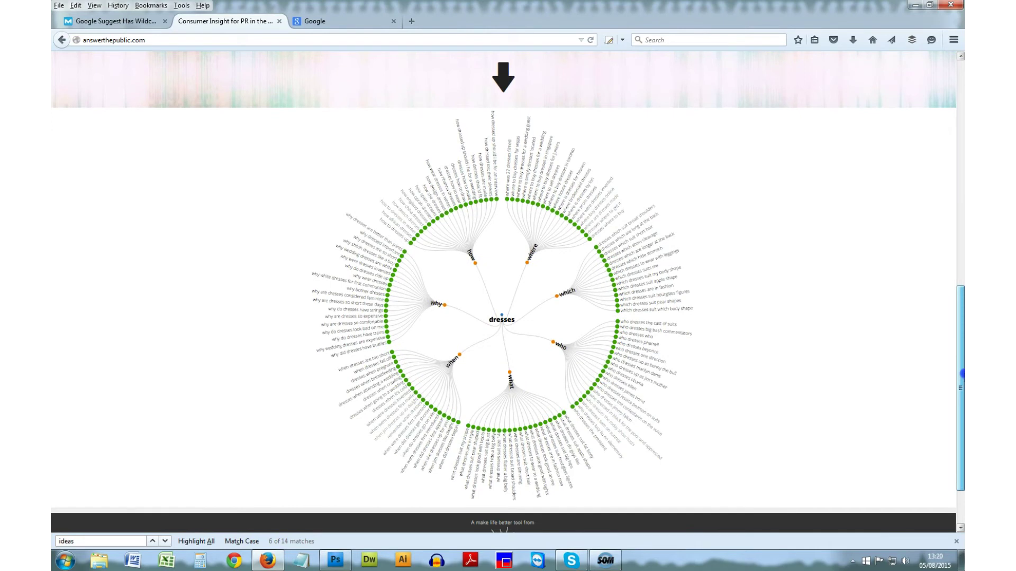
left_click_drag(962, 375, 962, 149)
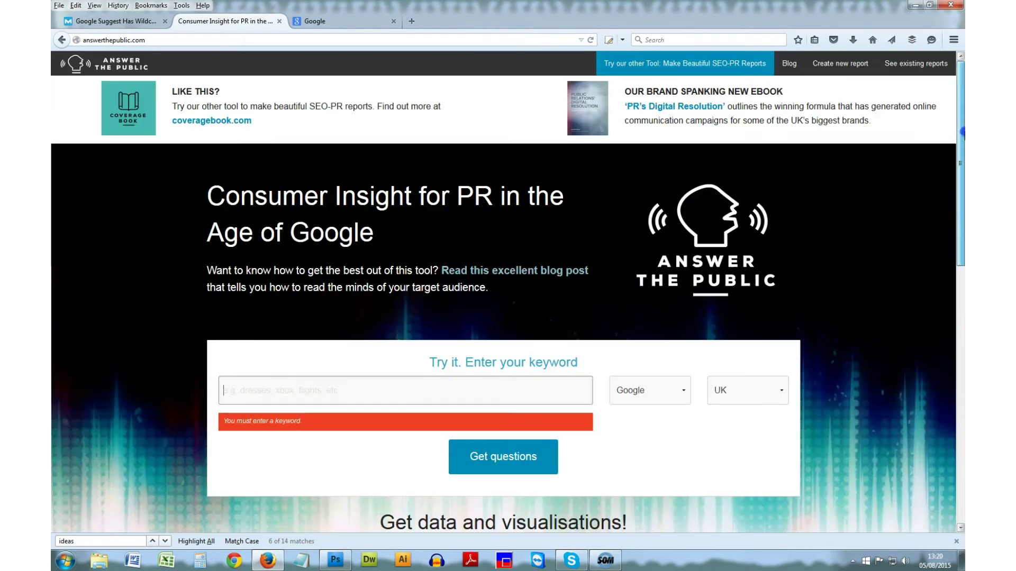
left_click(358, 26)
type("smal")
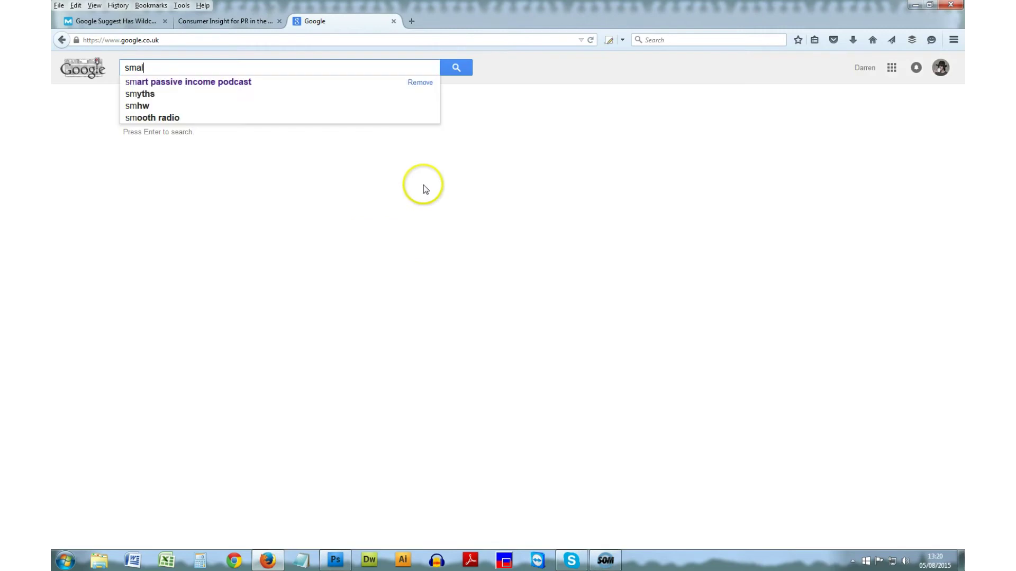
type("l busines")
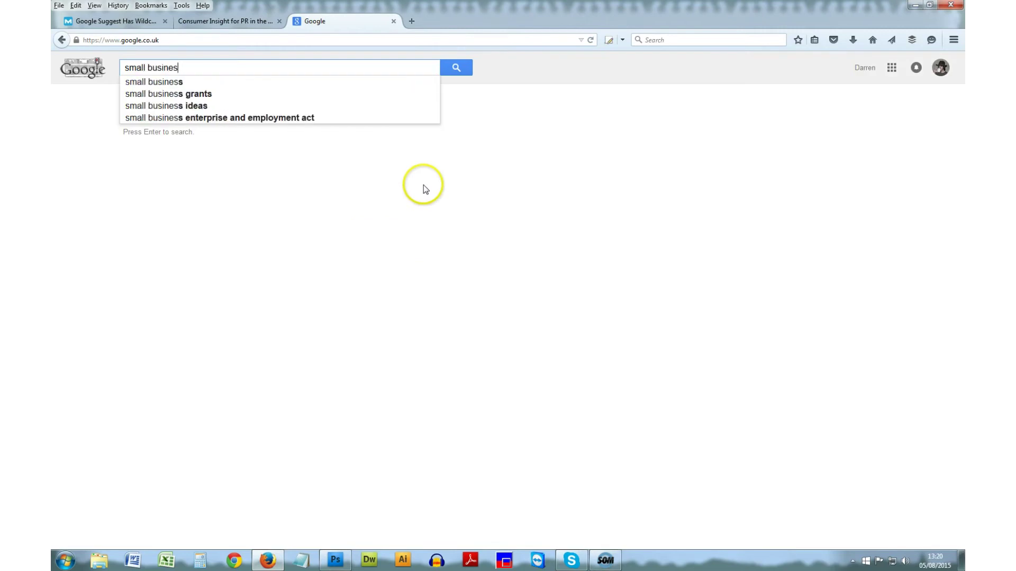
type("s")
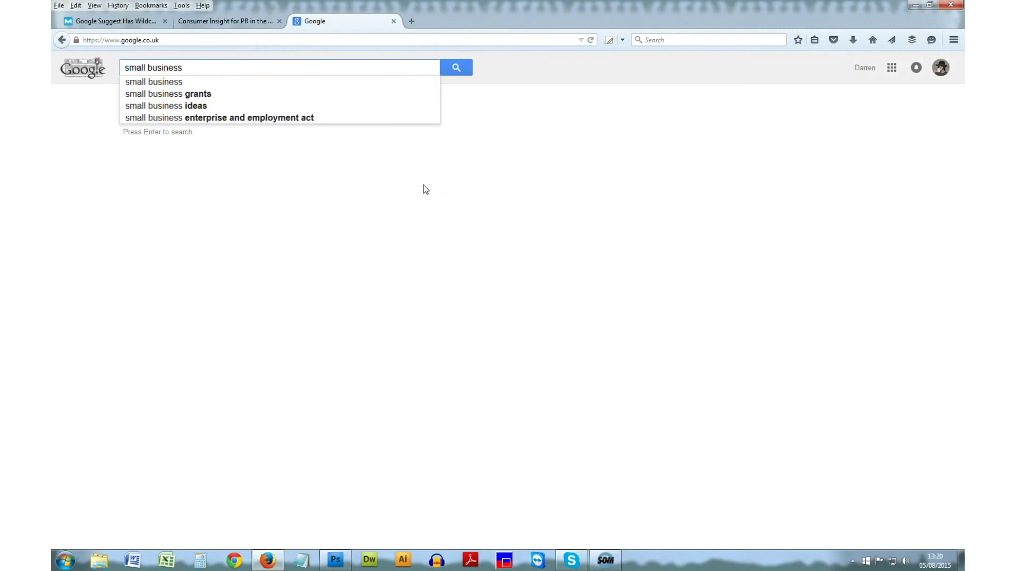
Enter 'small business' in the Answer the Public keyword field and get its questions
left_click(198, 21)
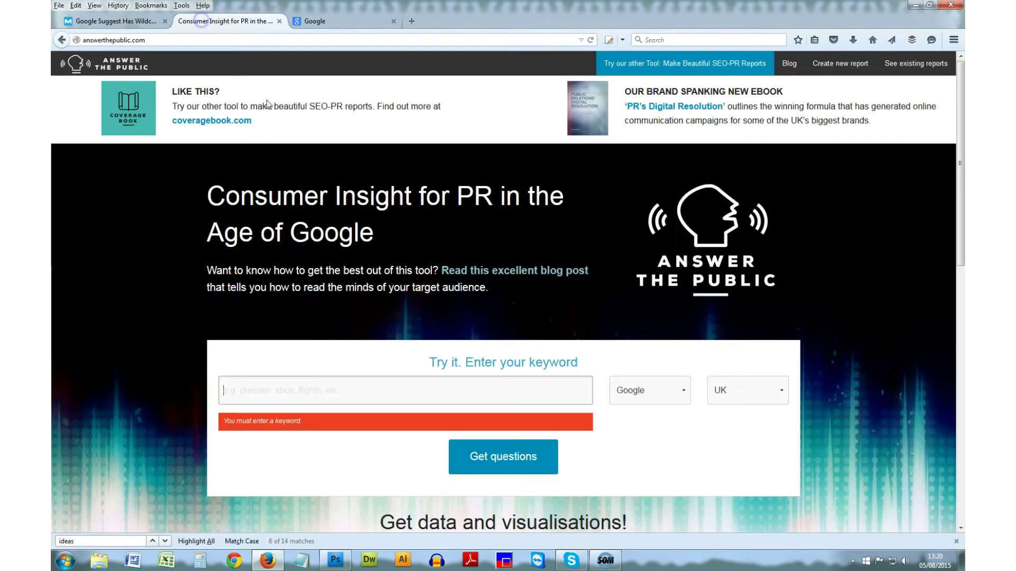
left_click(291, 390)
type("small bu")
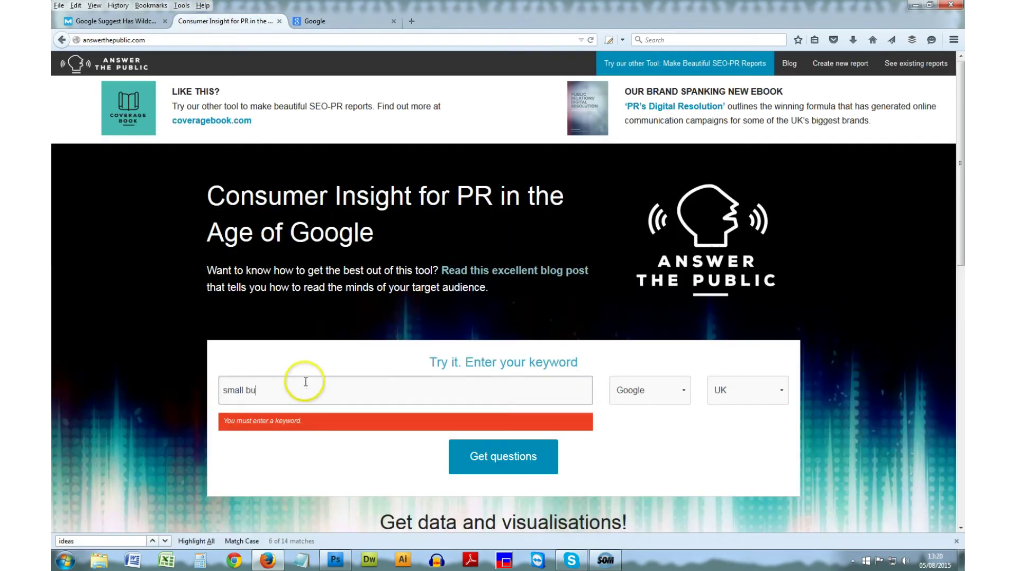
type("siness")
key("Return")
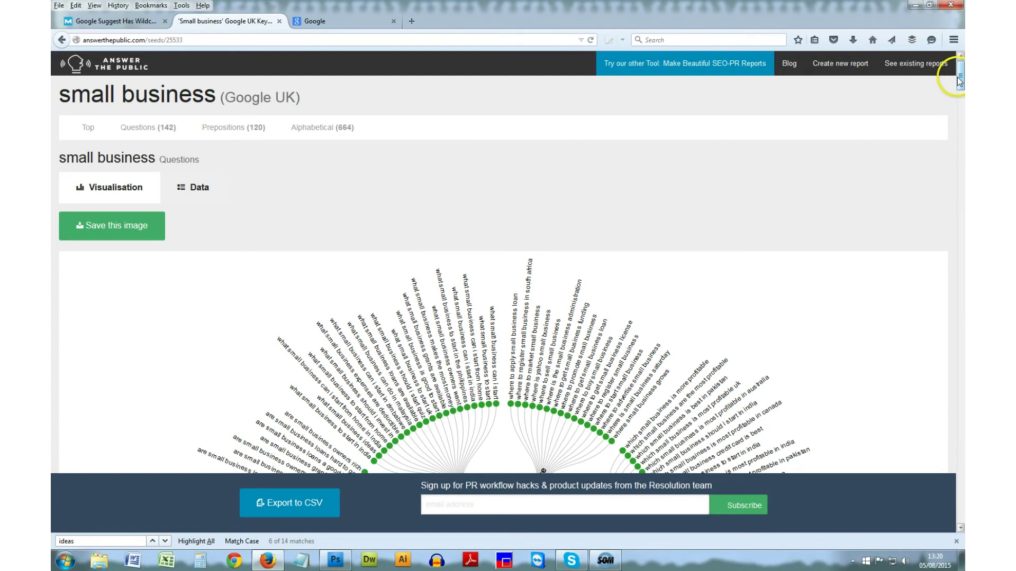
Show the small business report as data lists and export the suggestions to CSV
mouse_move(956, 79)
left_mouse_down()
mouse_move(956, 95)
mouse_move(956, 86)
left_mouse_up()
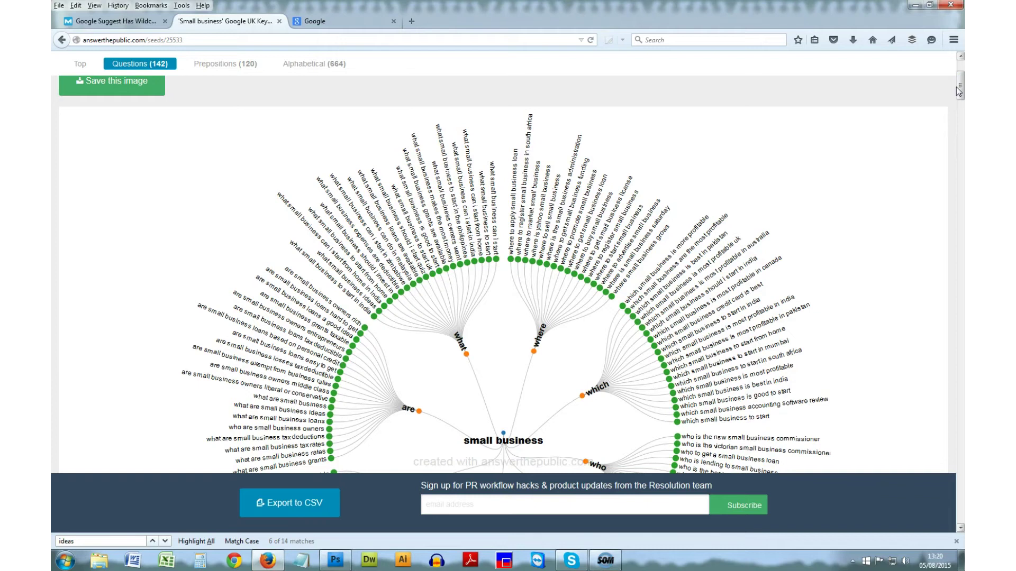
left_click(956, 87)
left_click_drag(957, 87, 957, 76)
left_click(204, 188)
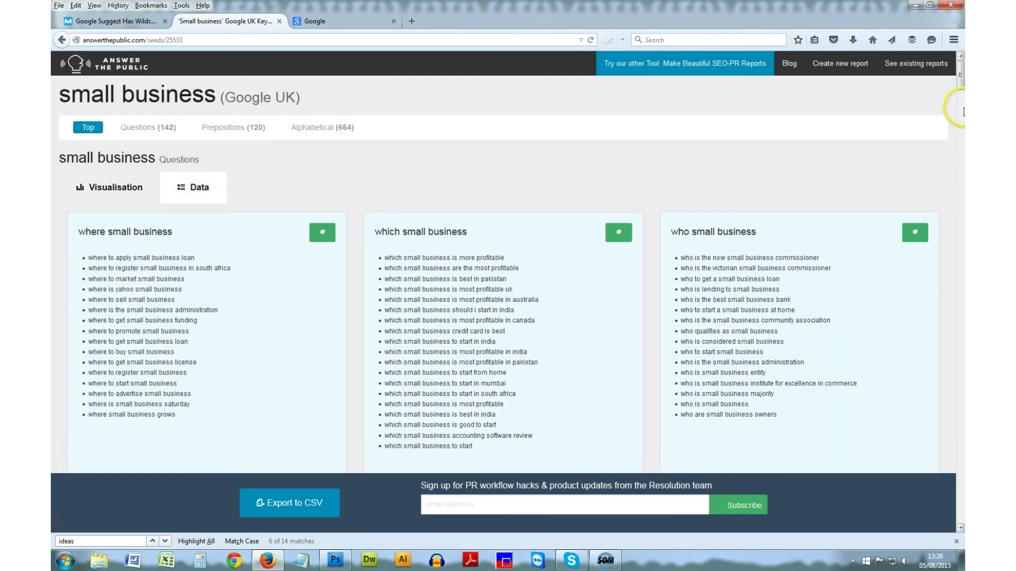
left_click_drag(961, 80, 960, 82)
left_click(314, 513)
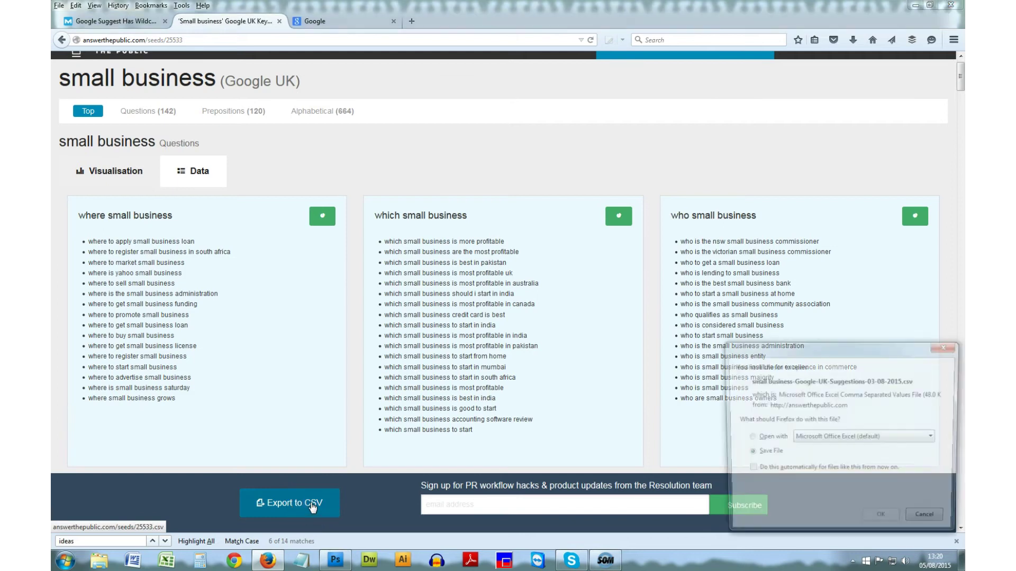
Open the downloaded suggestions CSV with Microsoft Office Excel
left_click(828, 462)
left_click(765, 438)
left_click(883, 506)
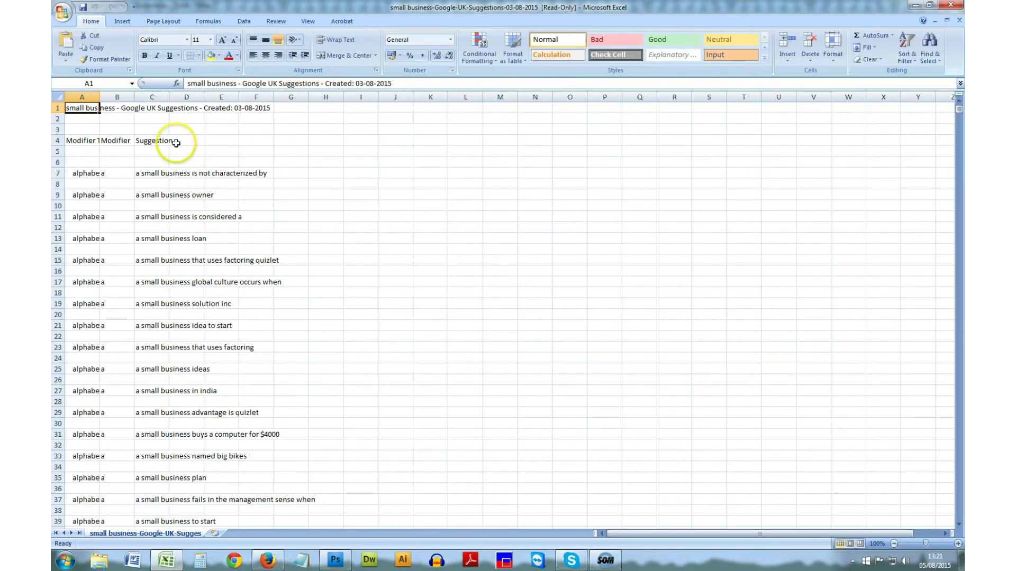
Widen column A of the small business suggestions sheet, then close Excel
left_click_drag(100, 97, 193, 99)
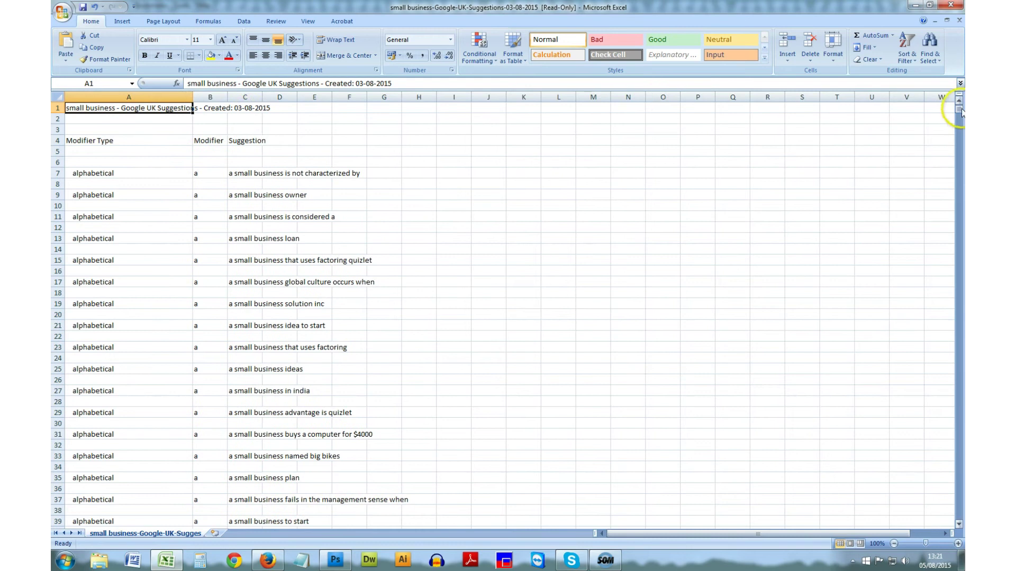
mouse_move(962, 111)
left_mouse_down()
mouse_move(961, 127)
mouse_move(961, 106)
left_mouse_up()
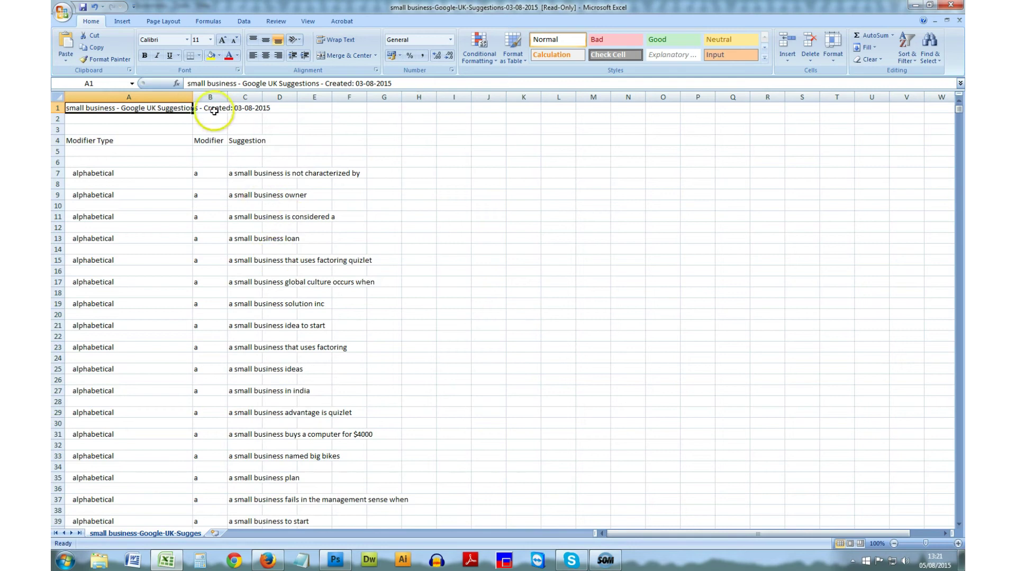
left_click(950, 5)
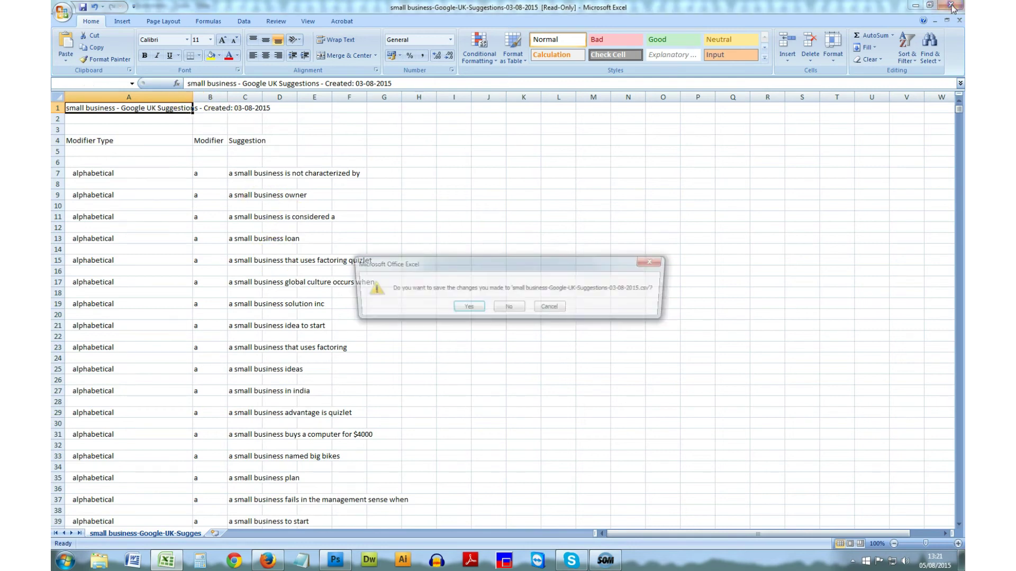
Close Excel without saving and bring up the Prepositions (120) wheel for small business
left_click(504, 307)
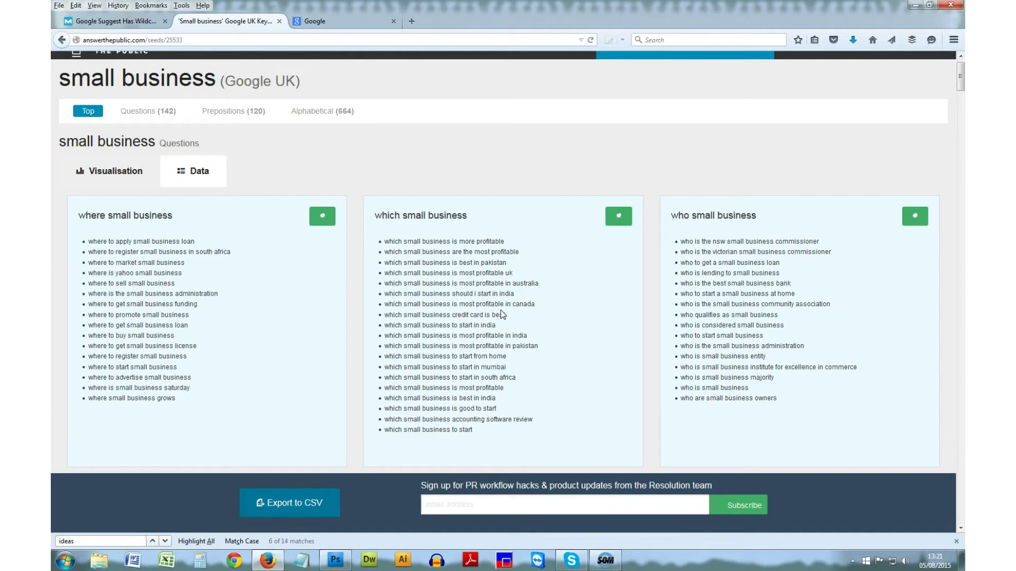
mouse_move(960, 75)
left_mouse_down()
mouse_move(959, 100)
mouse_move(959, 72)
left_mouse_up()
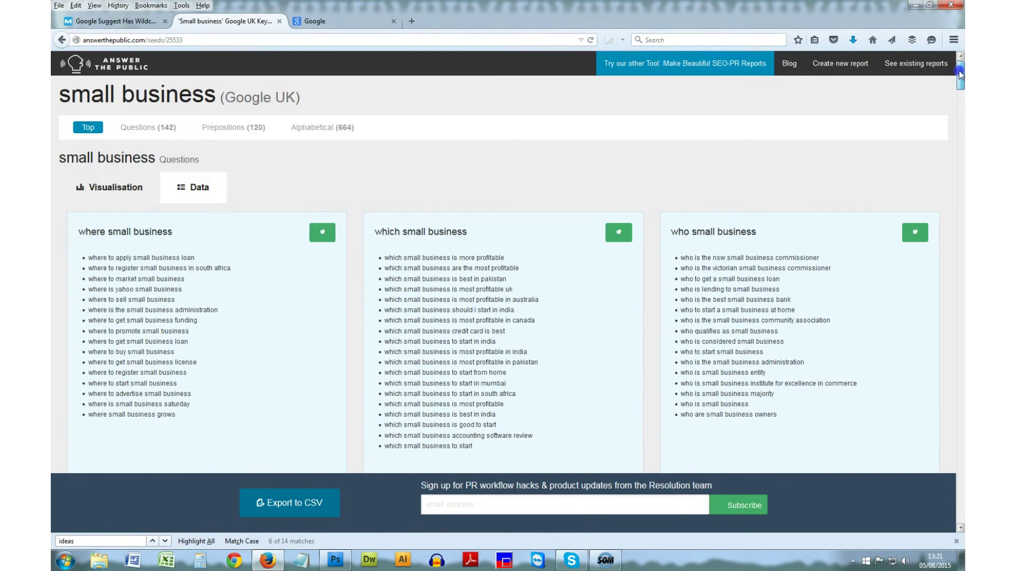
left_click(235, 129)
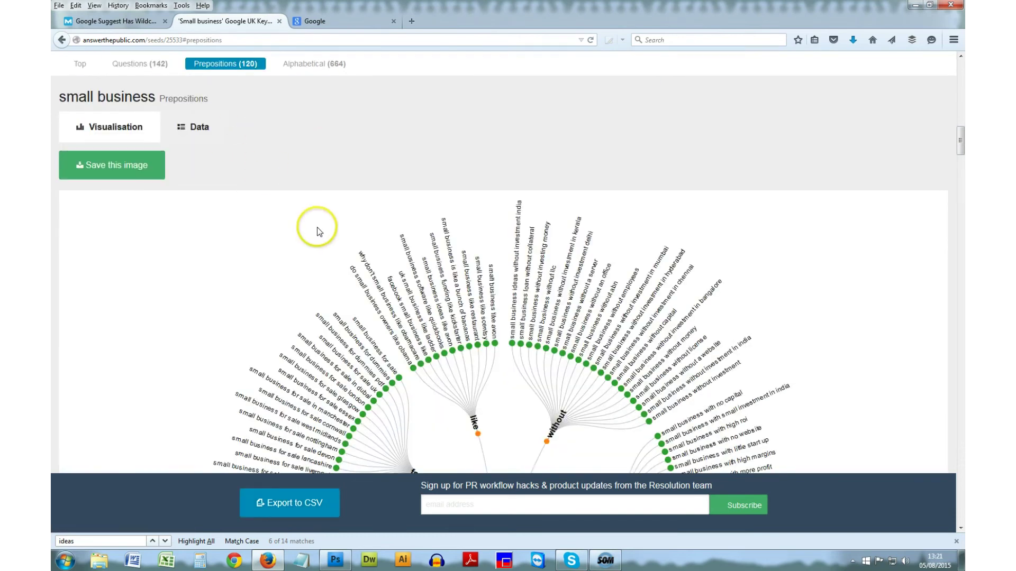
scroll(316, 227, "down", 3)
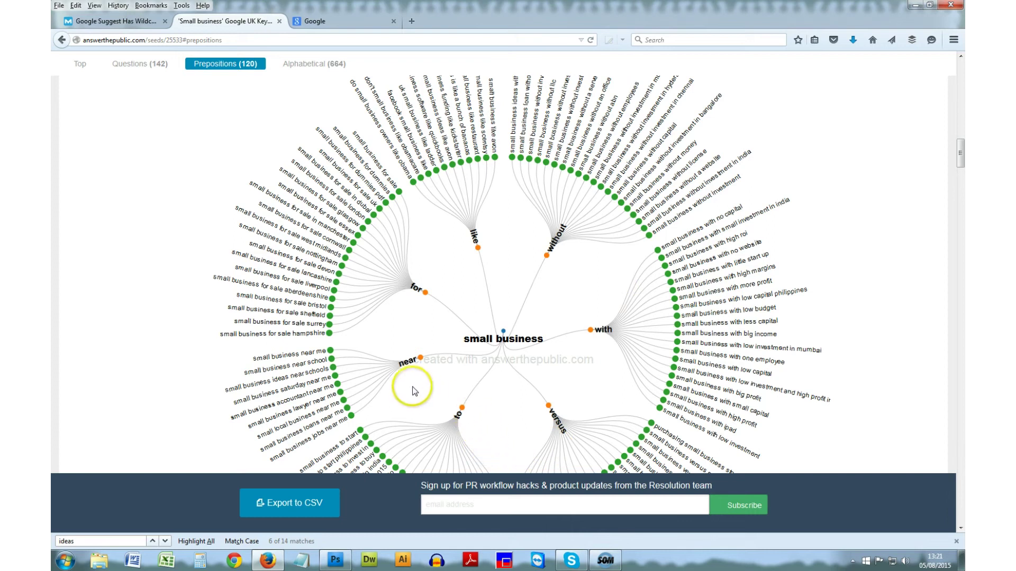
Check Google's suggestions for 'small business near' and 'small business versus'
left_click(316, 21)
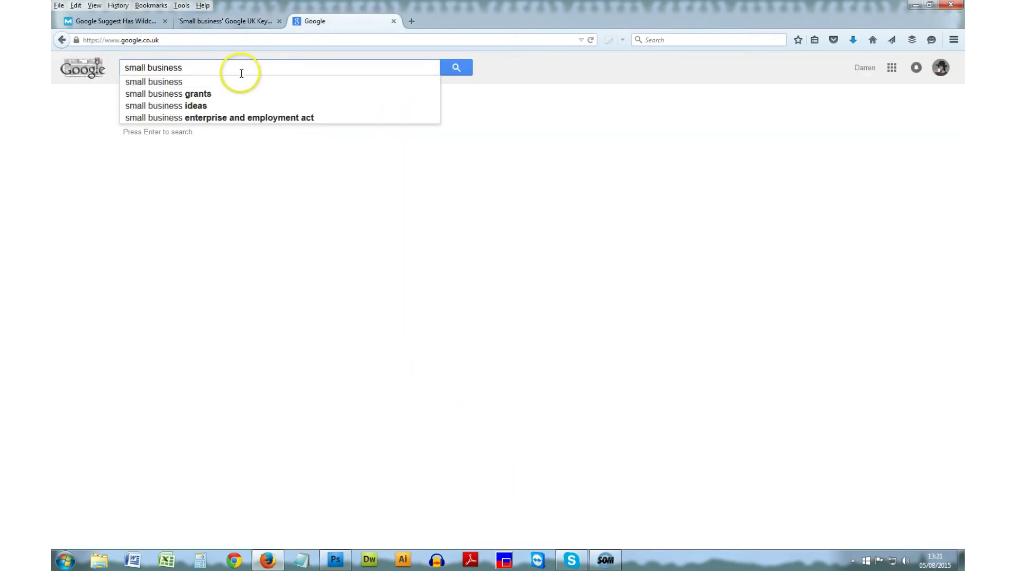
type("near")
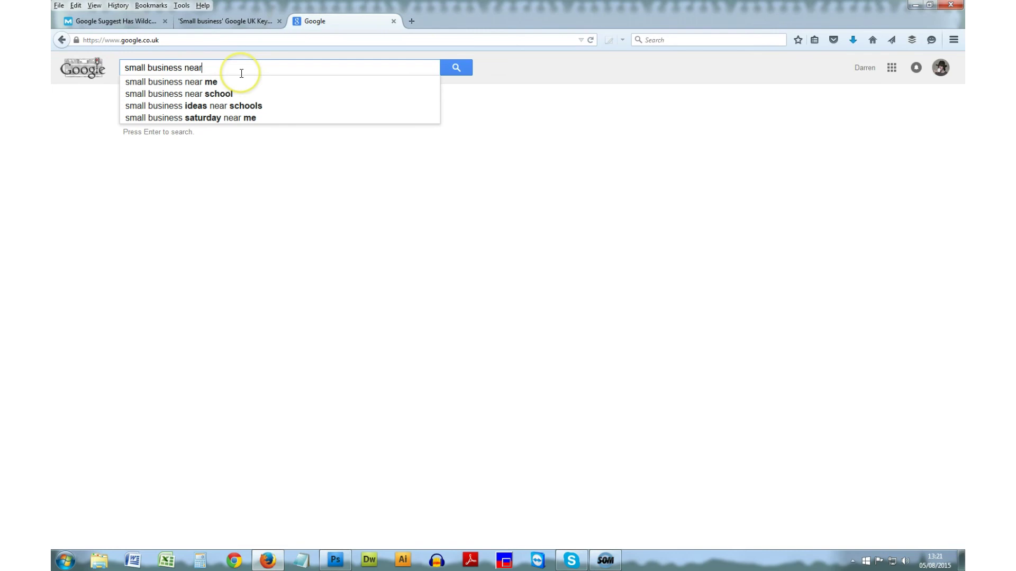
double_click(193, 67)
left_click(246, 22)
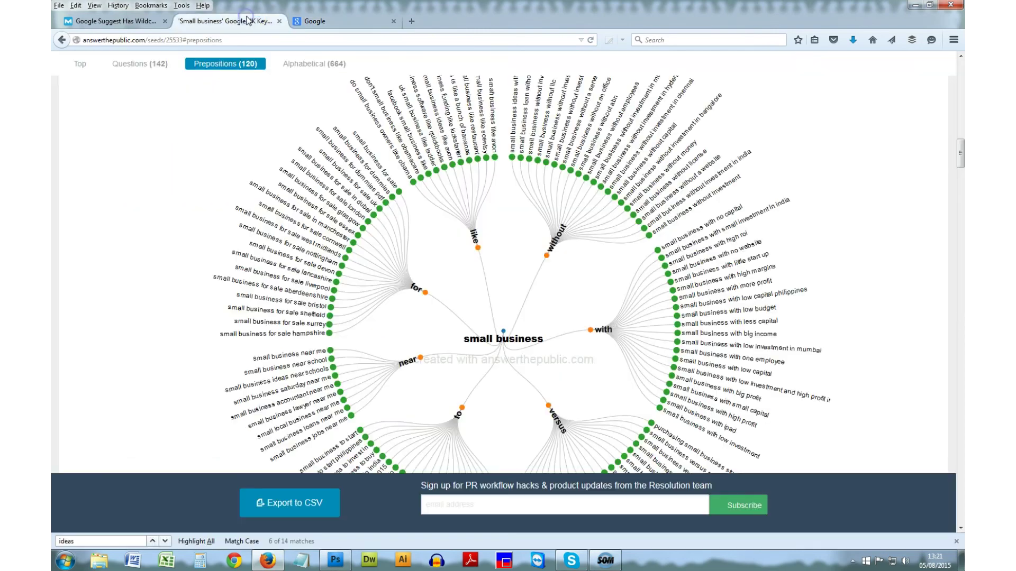
left_click(351, 22)
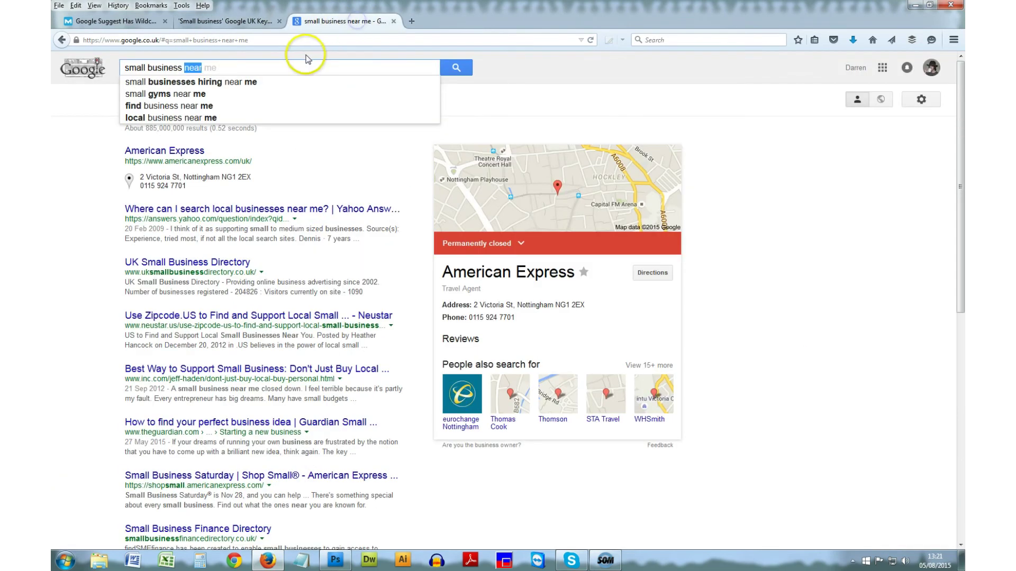
type("versus")
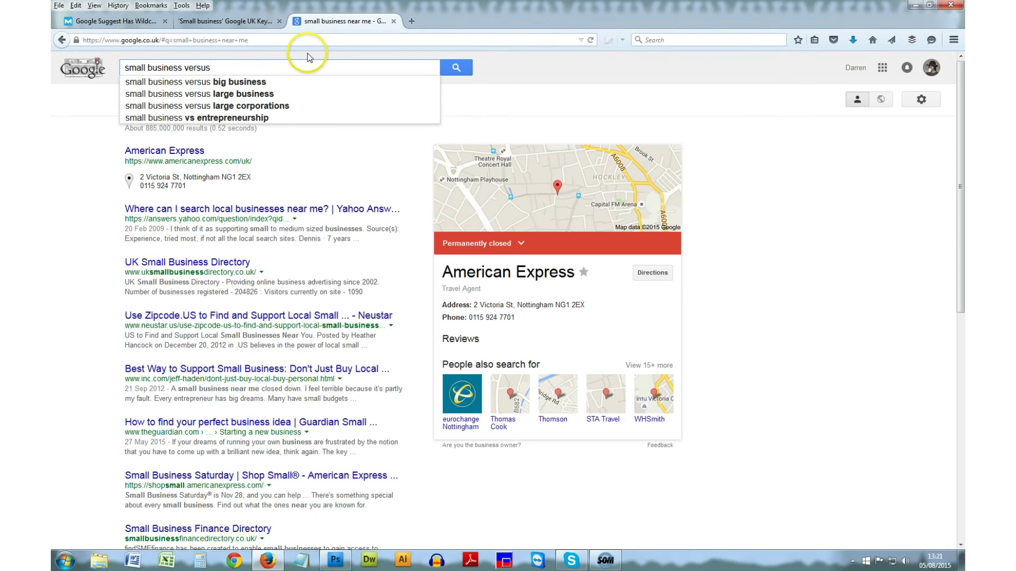
left_click(244, 21)
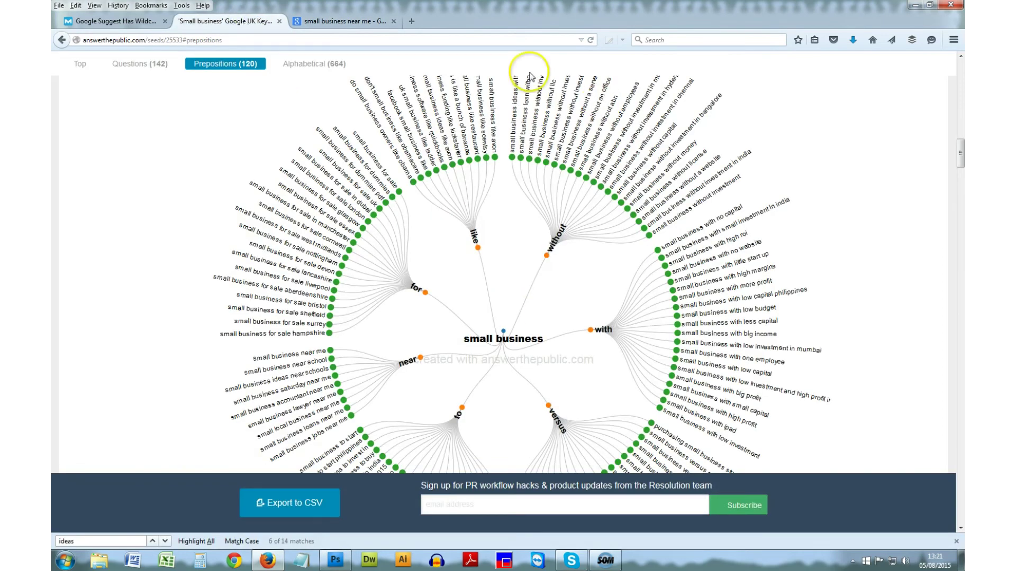
Save the prepositions visualisation as an image and open it in Adobe Photoshop CS4
scroll(952, 153, "up", 1)
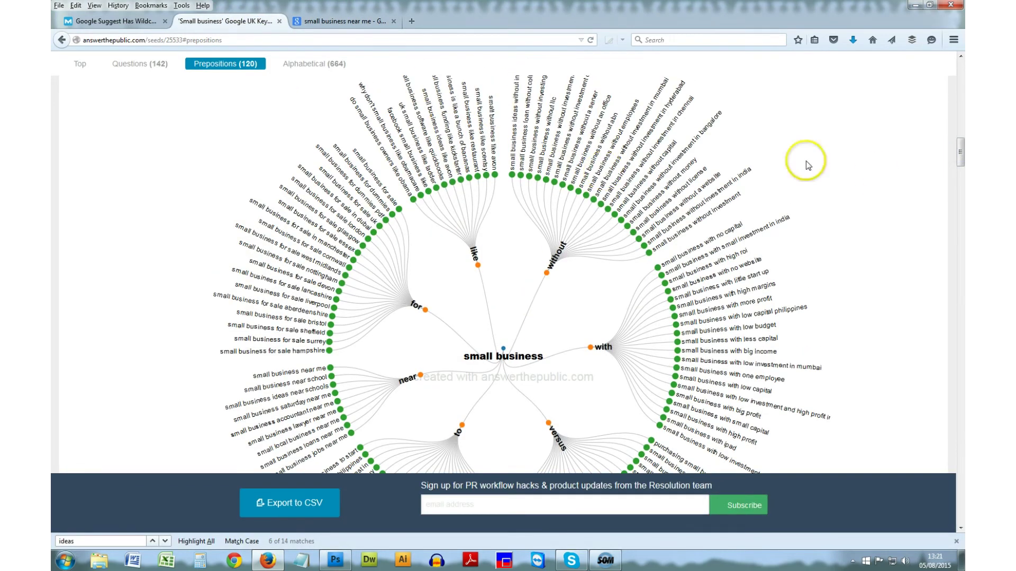
mouse_move(960, 152)
left_mouse_down()
mouse_move(961, 168)
mouse_move(960, 142)
left_mouse_up()
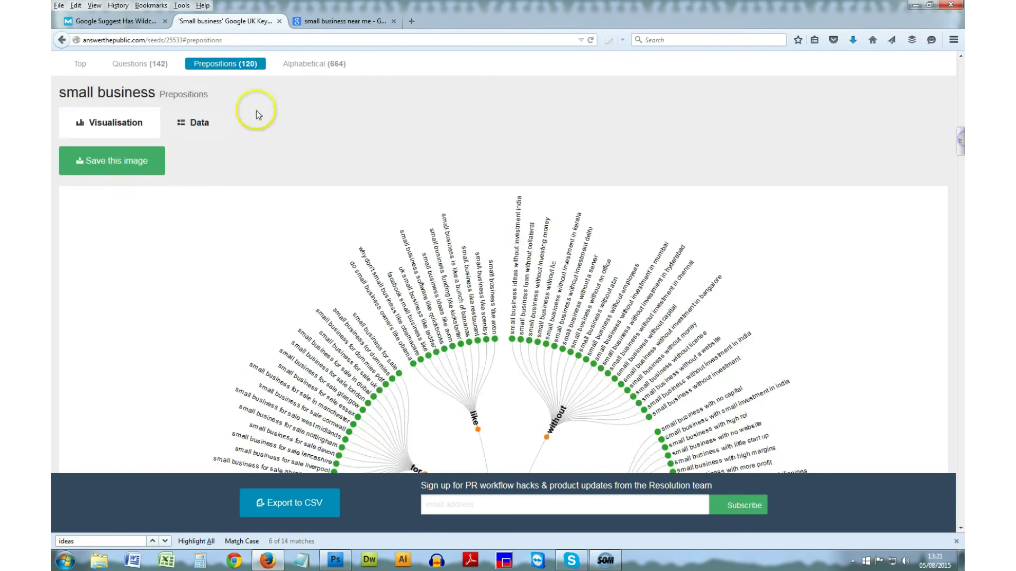
left_click(144, 167)
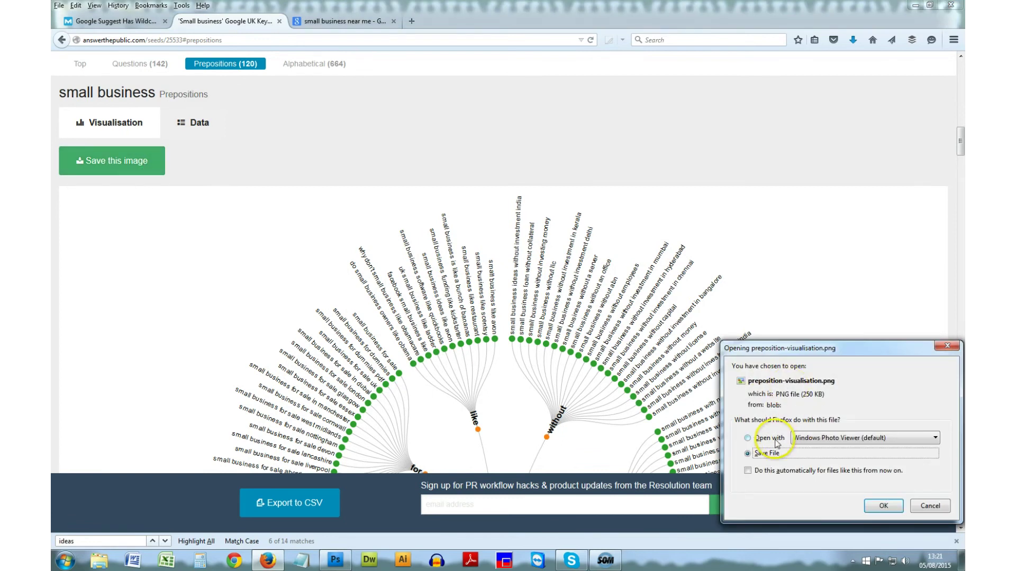
left_click(771, 439)
left_click(870, 438)
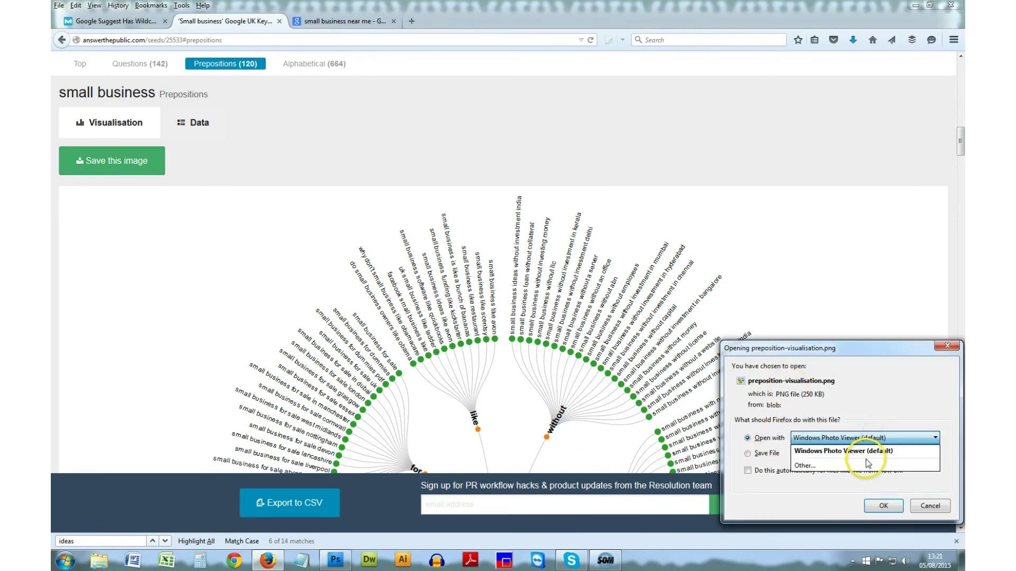
left_click(865, 463)
left_click(838, 447)
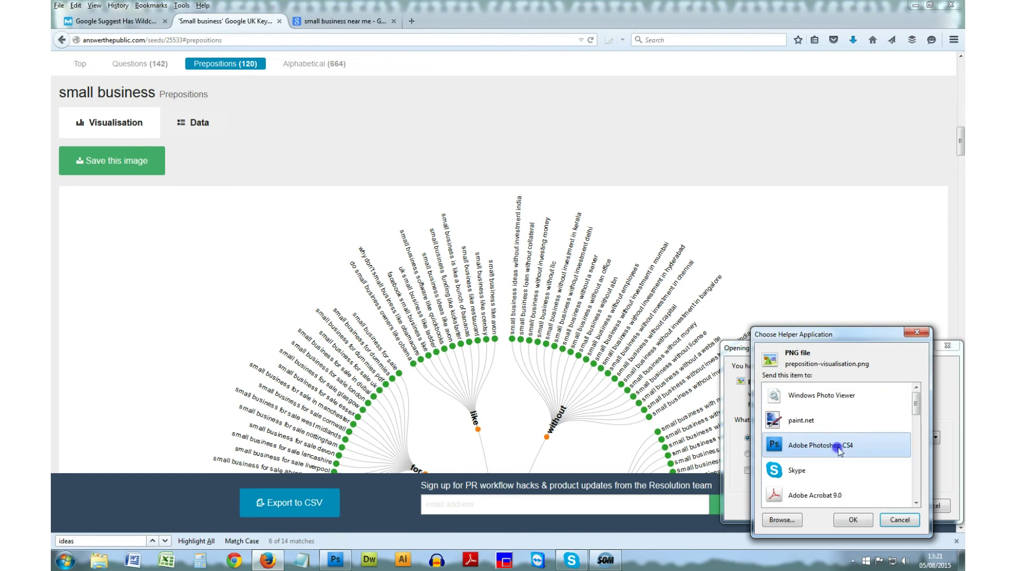
left_click(852, 520)
left_click(879, 506)
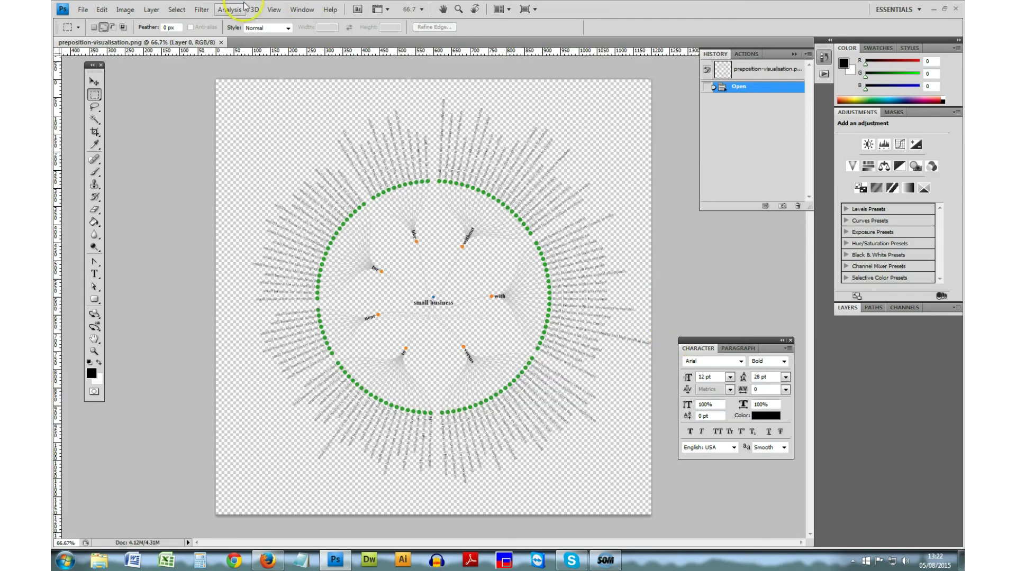
Flatten the visualisation onto a white background and zoom in to inspect it
left_click(151, 9)
left_click(220, 359)
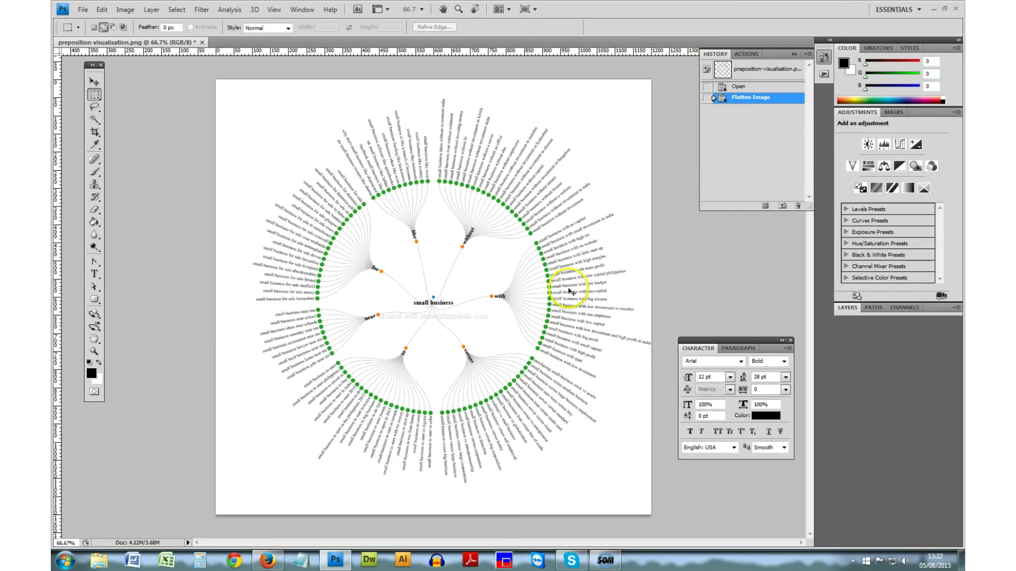
key("ctrl+plus")
key("ctrl+plus")
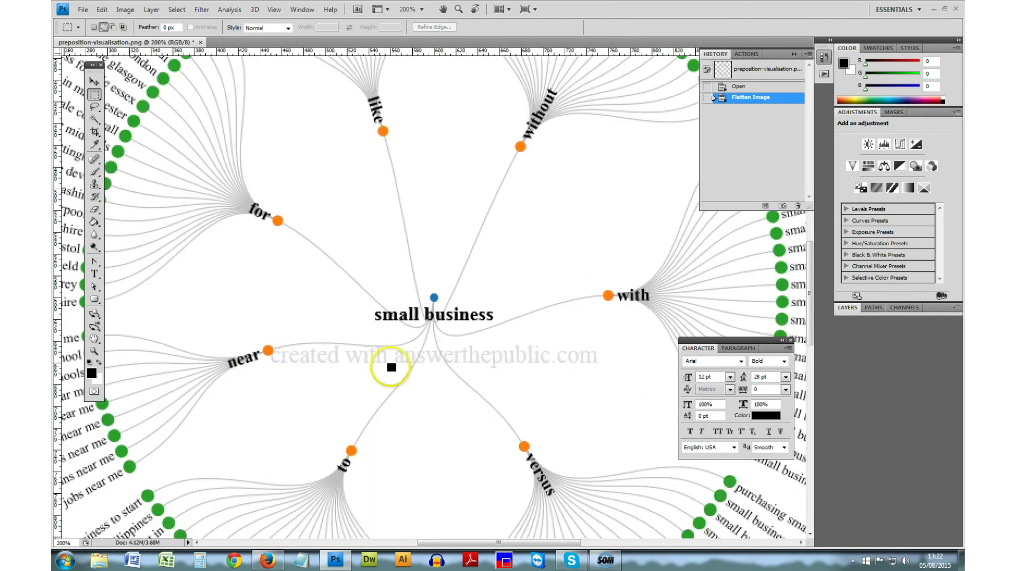
key("ctrl+minus")
key("ctrl+minus")
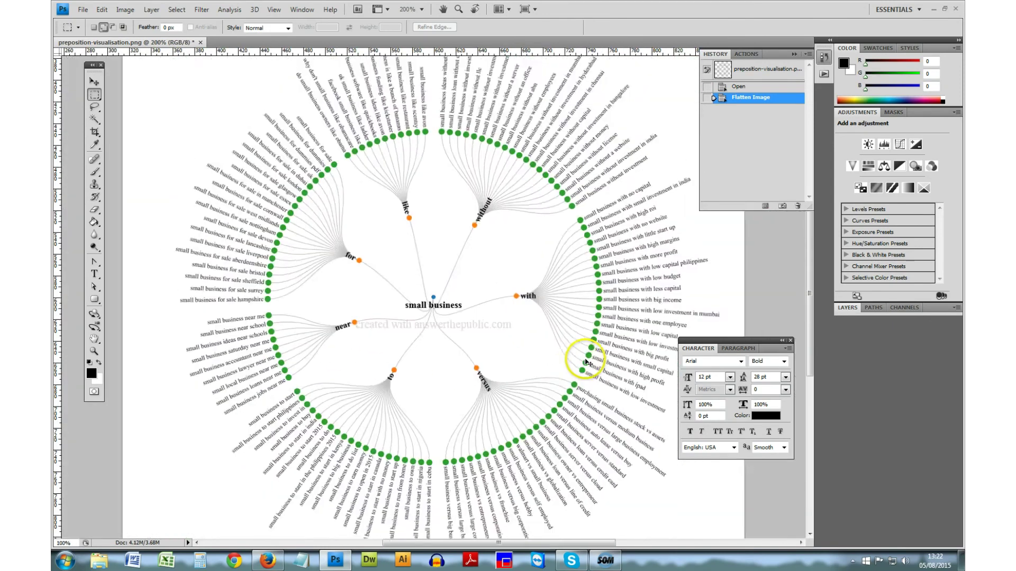
Confirm the image is 1200 × 1200 pixels without changes, then return to the browser
left_click(125, 10)
left_click(142, 88)
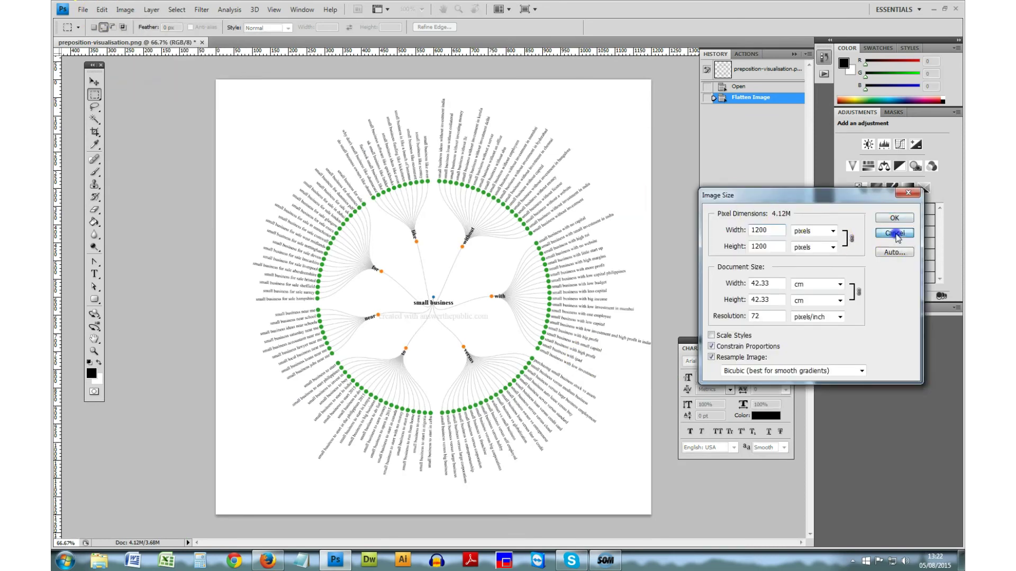
left_click(894, 233)
key("ctrl+plus")
key("ctrl+plus")
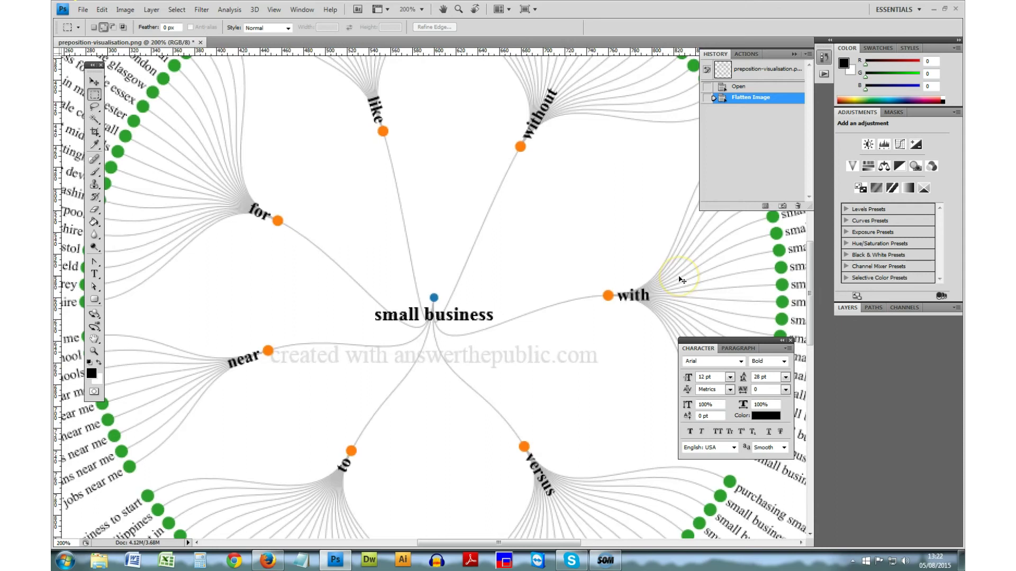
key("ctrl+minus")
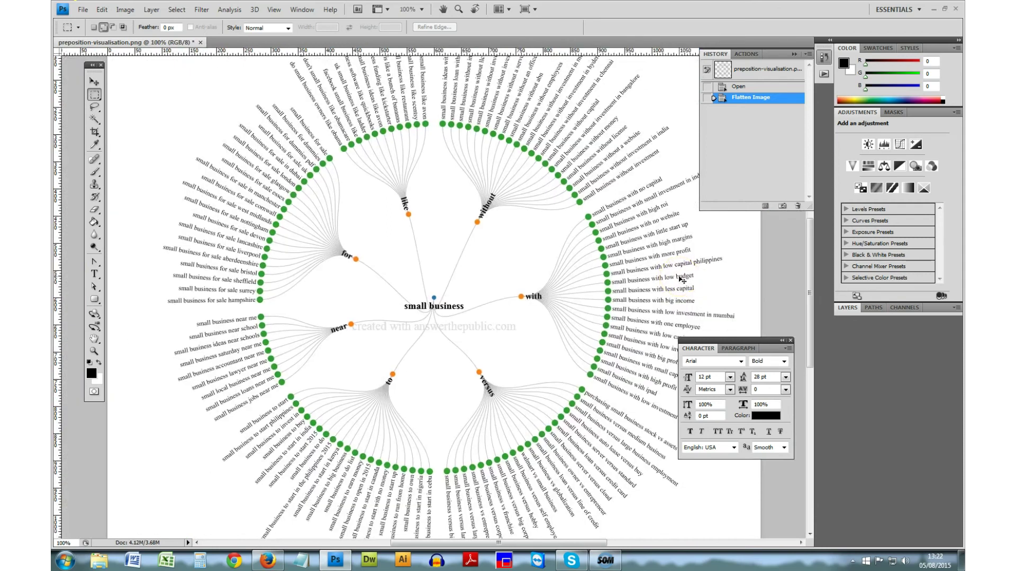
key("alt+Tab")
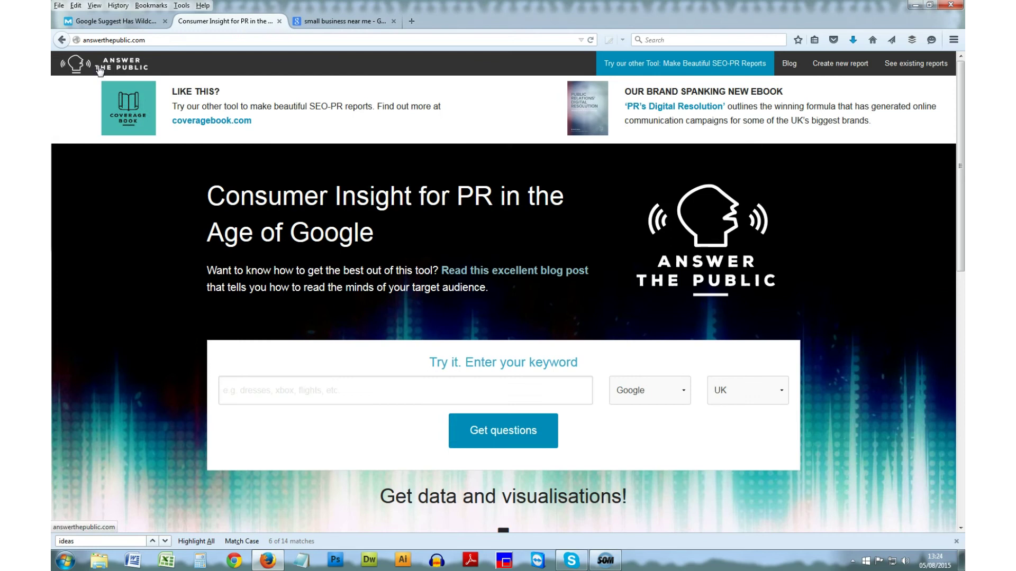
Run a Google UK questions report for the keyword 'wordpress'
left_click(386, 391)
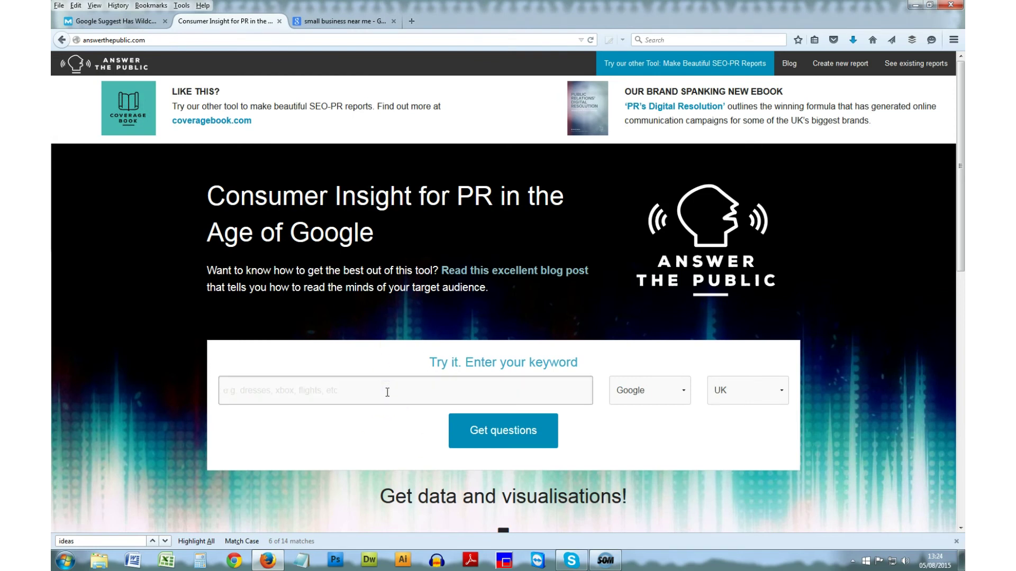
key("Return")
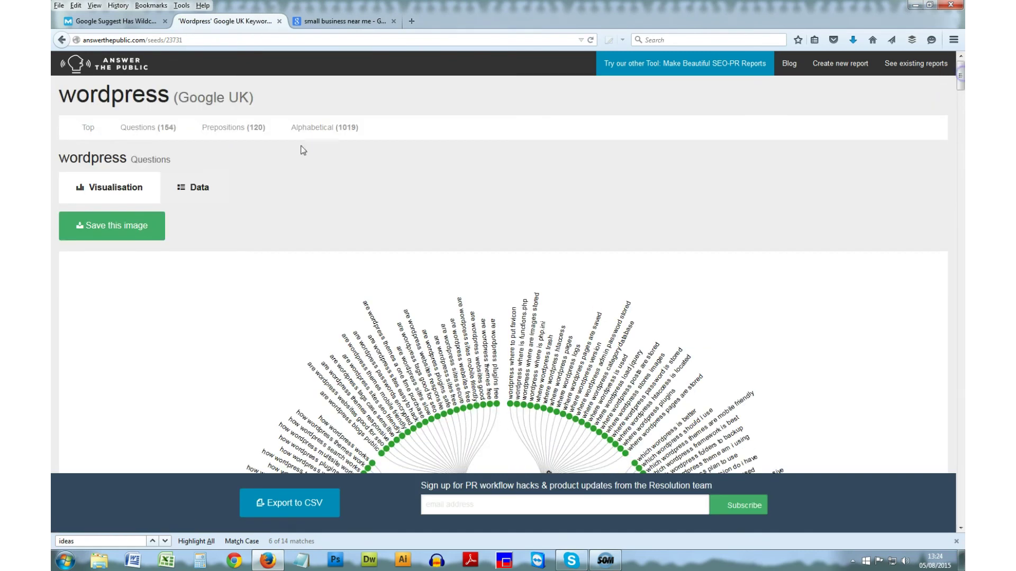
Review the wordpress questions in the Data list view, then return to the Answer the Public home page
left_click(193, 190)
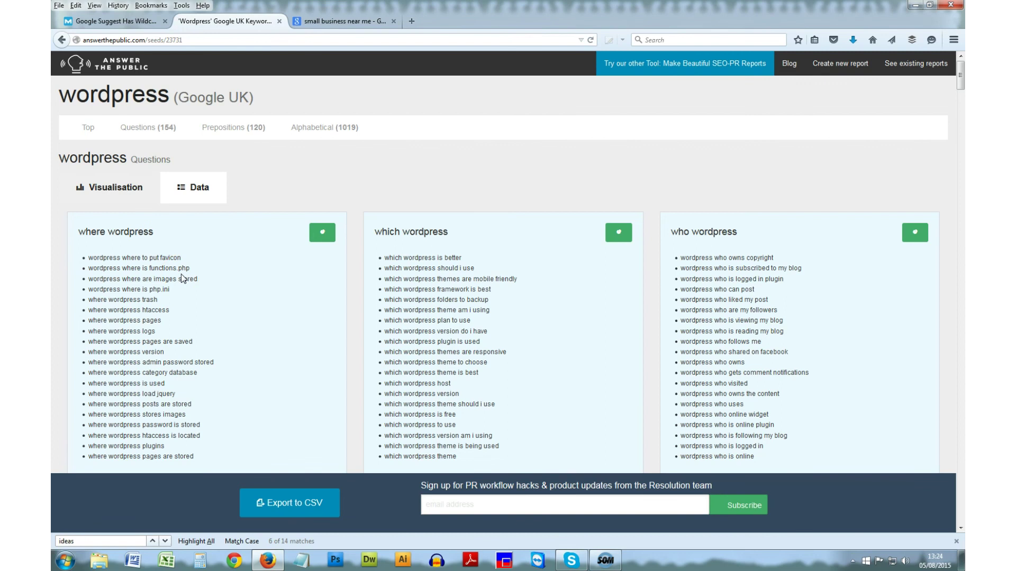
scroll(181, 275, "down", 2)
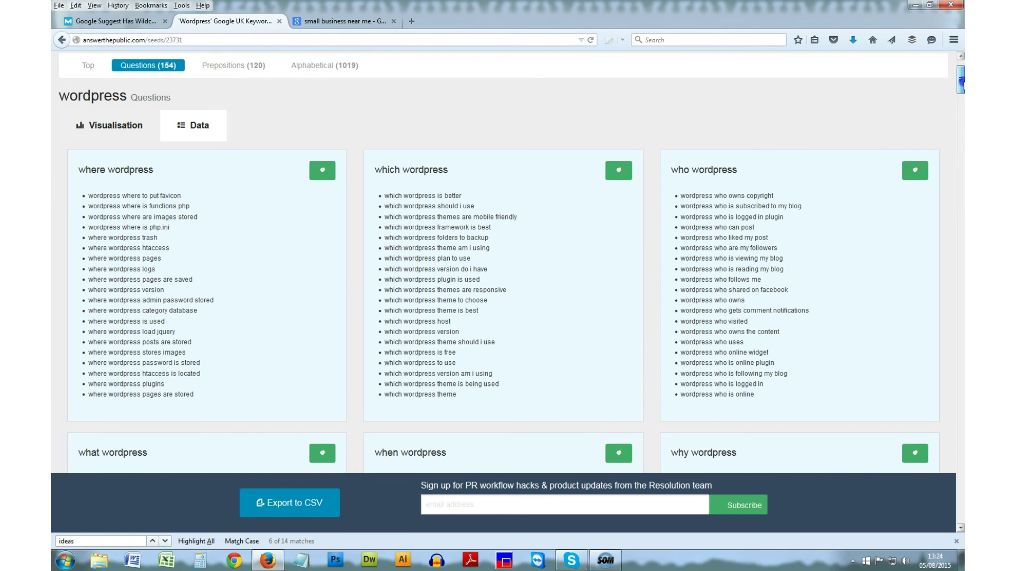
left_click_drag(960, 87, 960, 80)
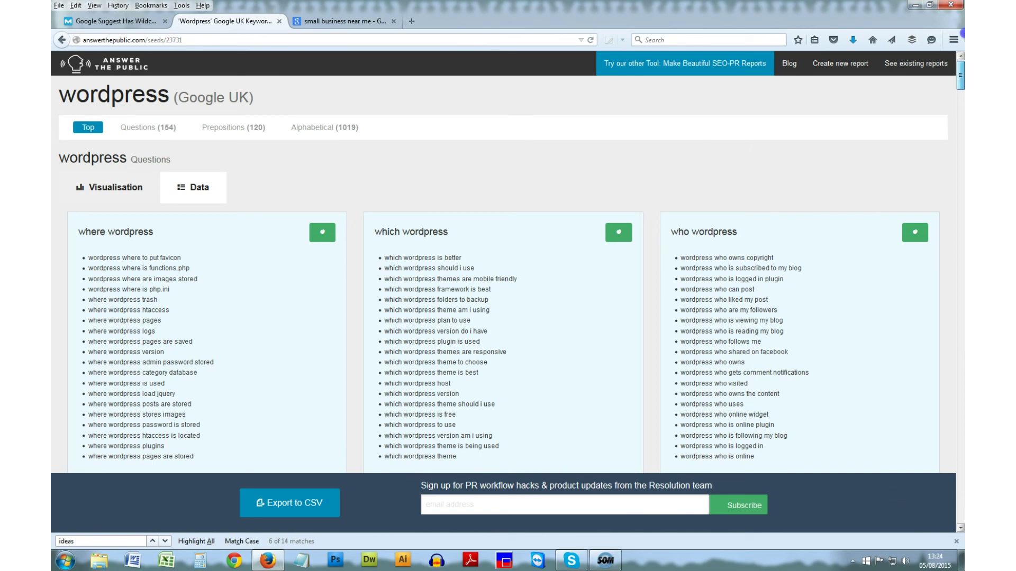
left_click(102, 67)
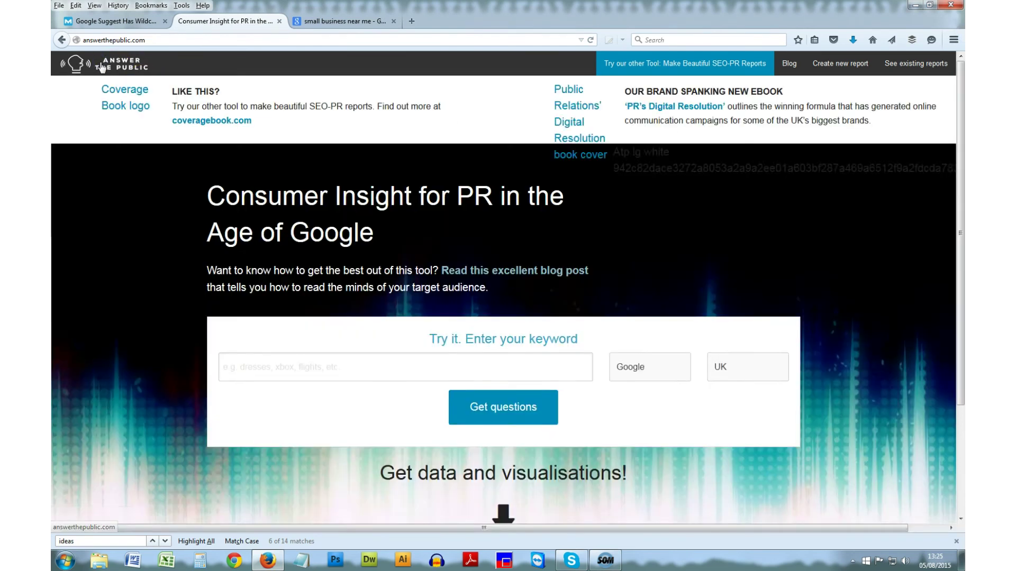